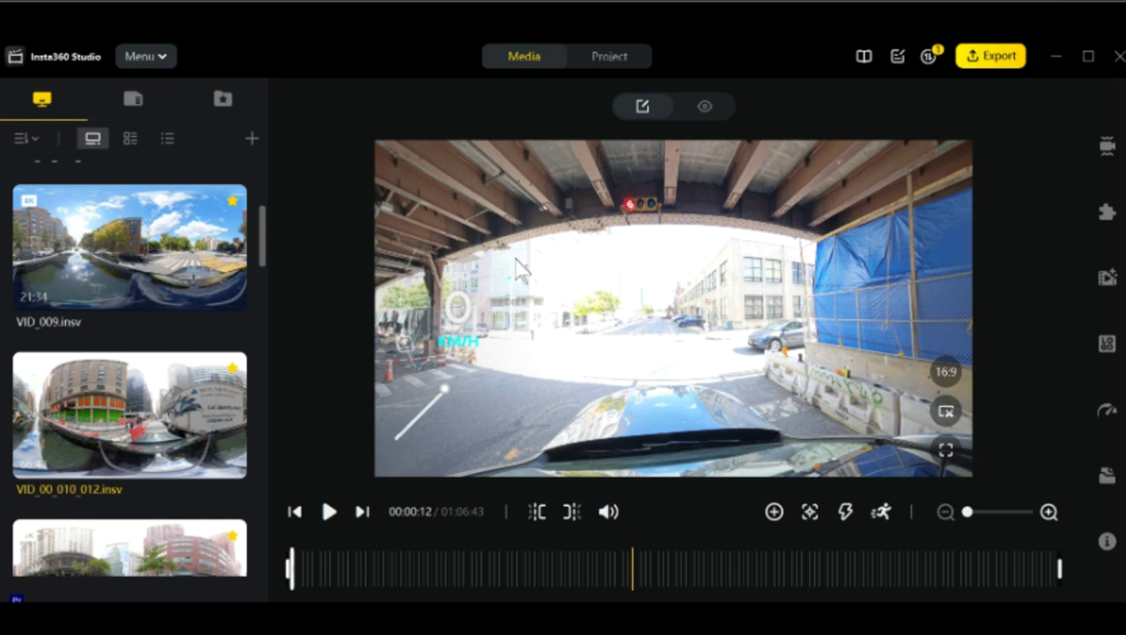
# Open Video Export Settings for the merged clip, which defaults to 3840x2160 H.264 at 50 Mbps
pyautogui.moveTo(123, 282)
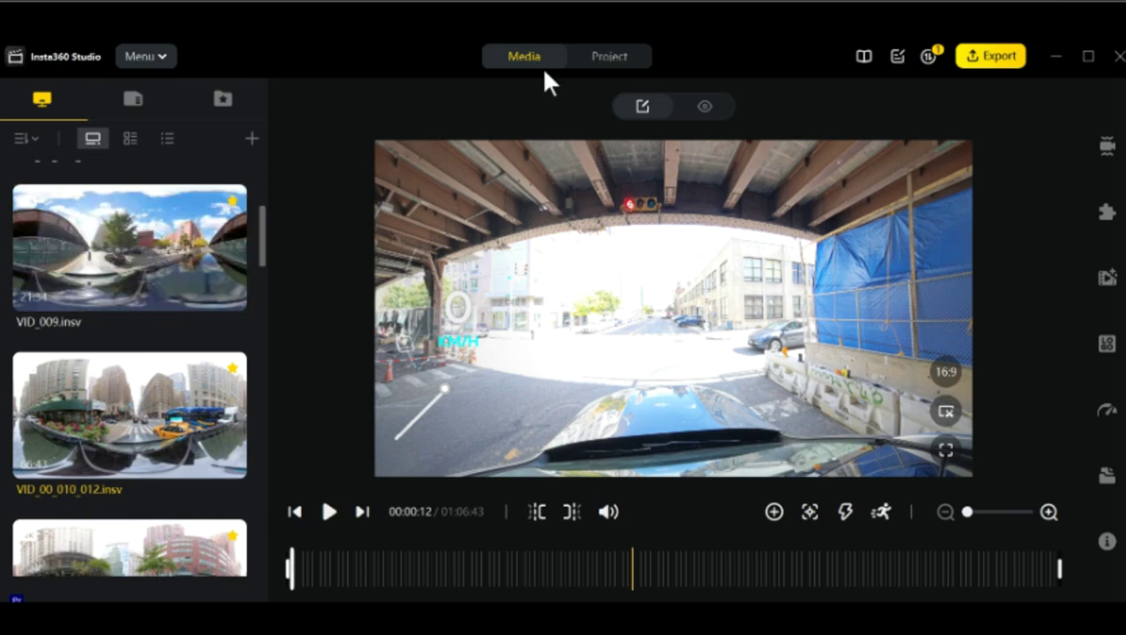
pyautogui.click(983, 62)
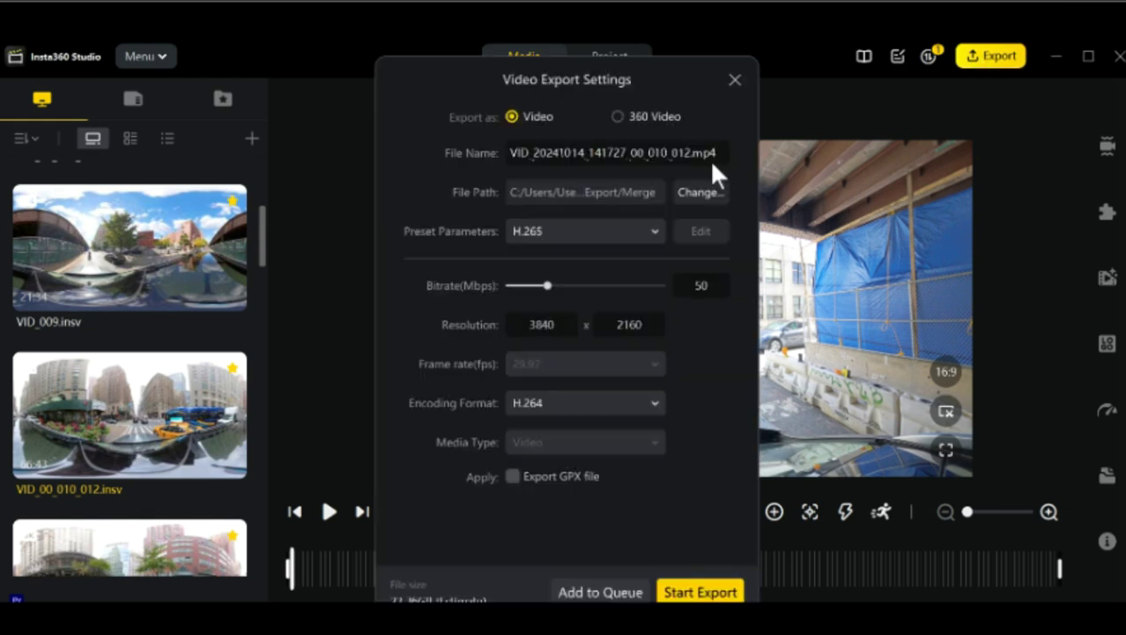
# Switch the export to 360 Video at 7680x3840, H.265, 200 Mbps, then close the dialog
pyautogui.click(618, 117)
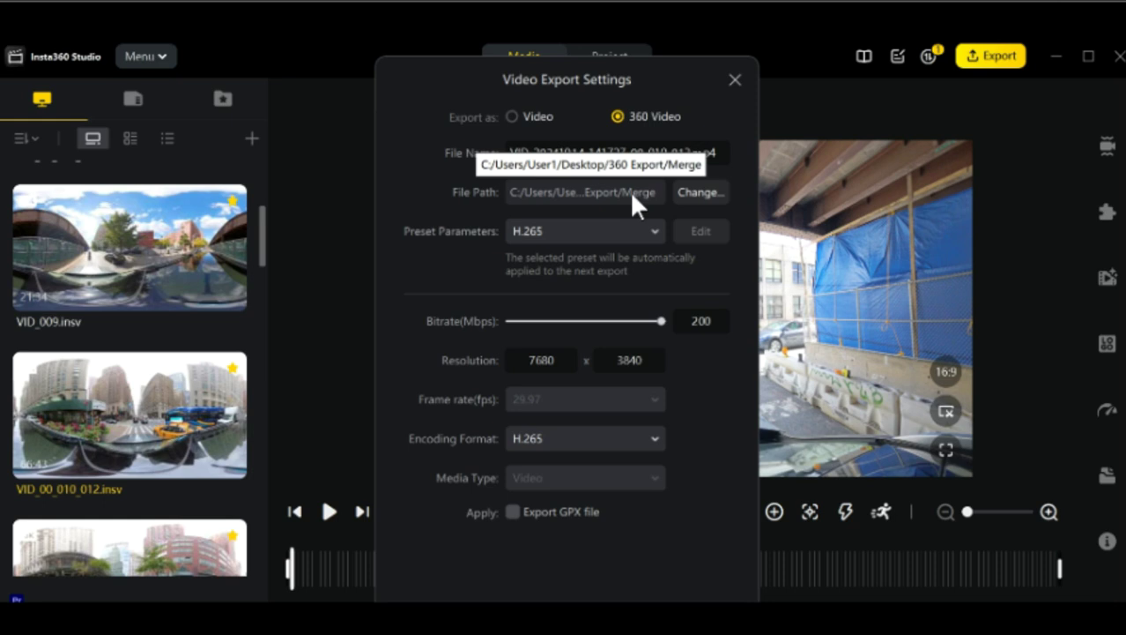
pyautogui.click(735, 81)
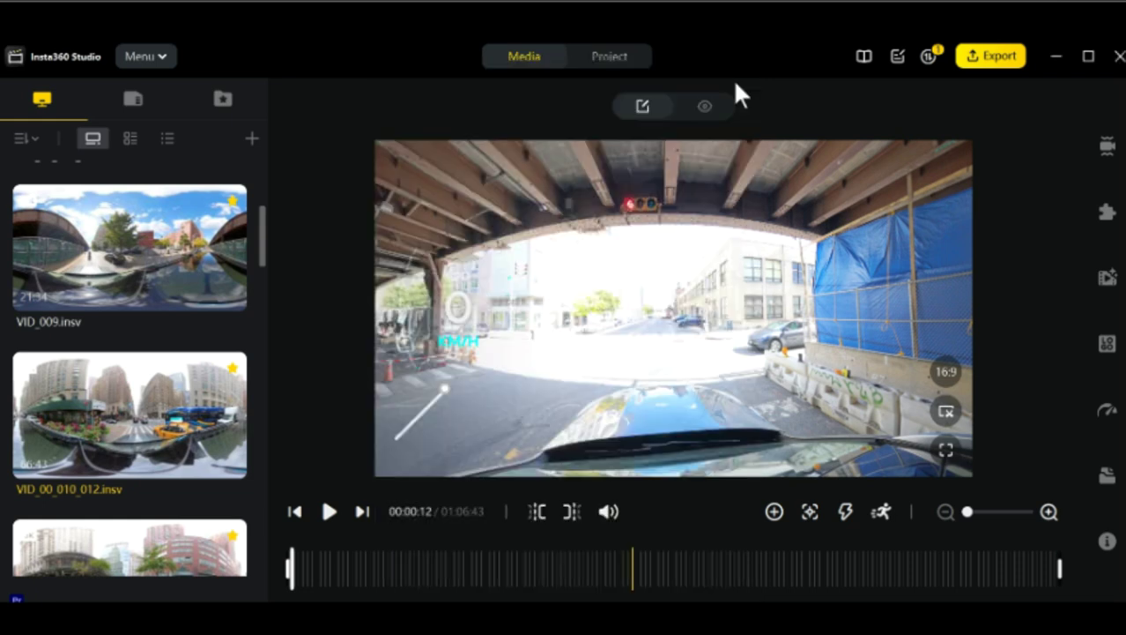
# Glance at the Stabilization panel, then reopen and close Export settings to return to the VID_00_010_012.insv preview
pyautogui.click(1110, 148)
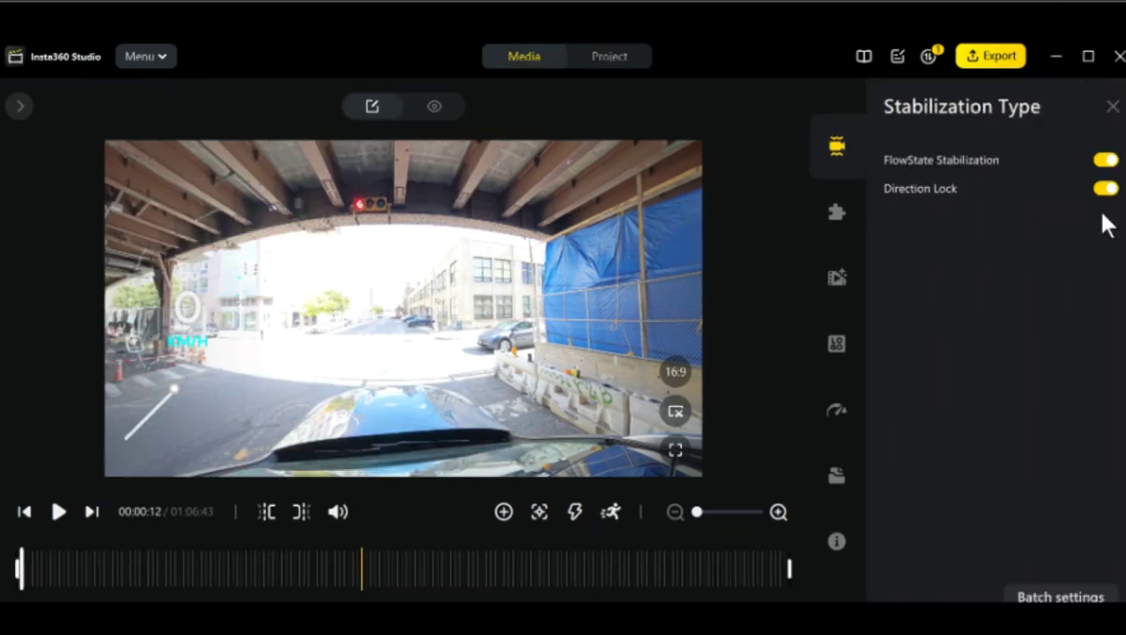
pyautogui.click(838, 142)
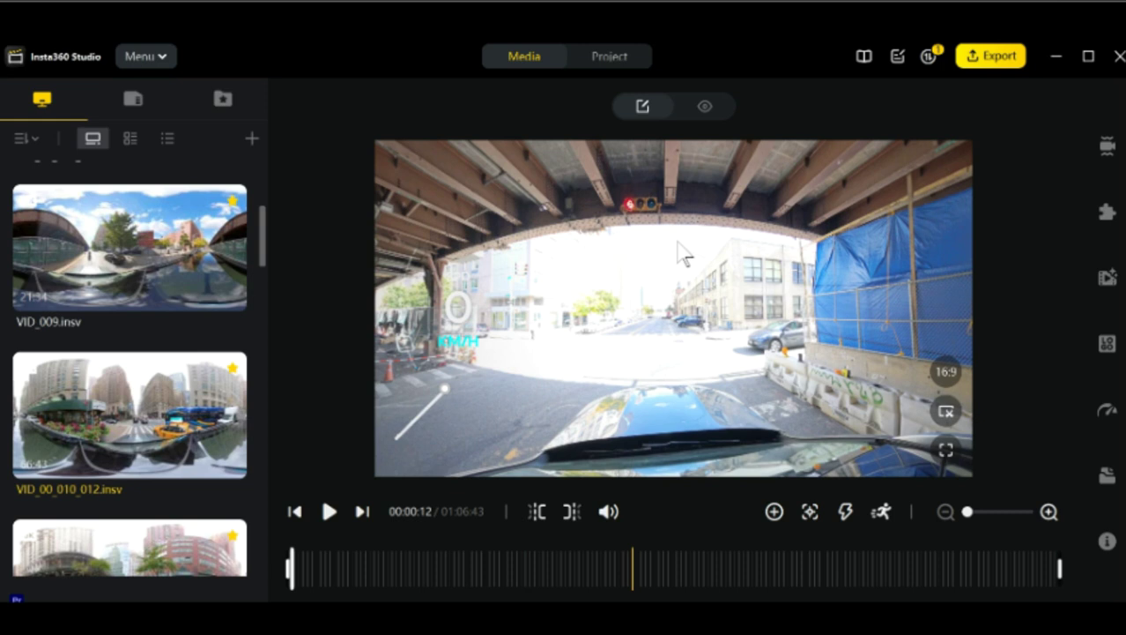
pyautogui.click(999, 62)
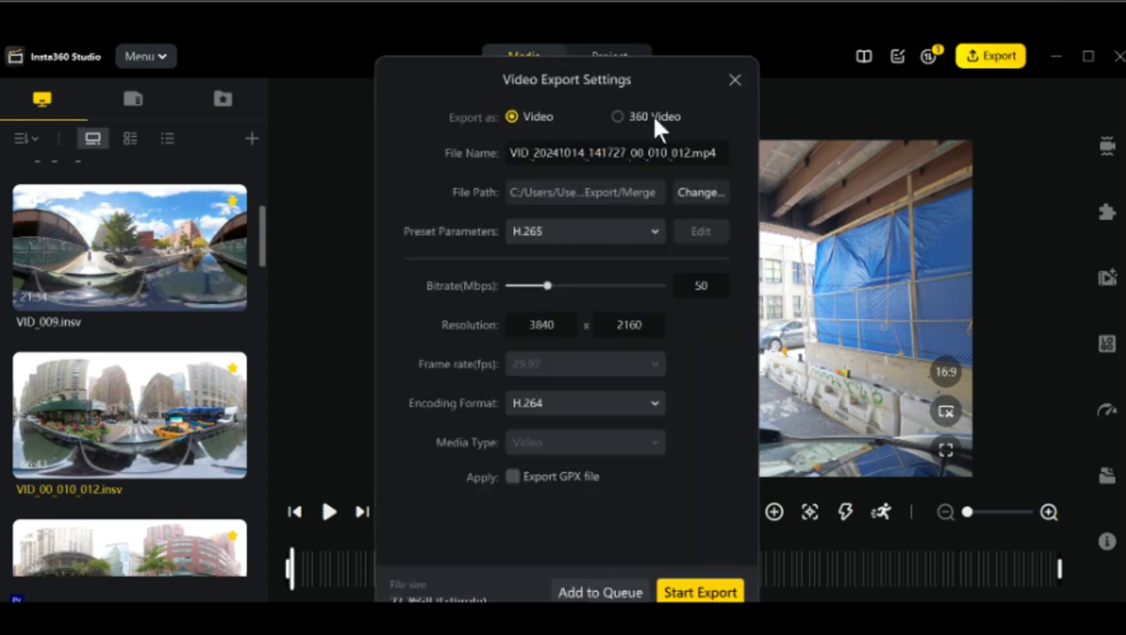
pyautogui.click(735, 80)
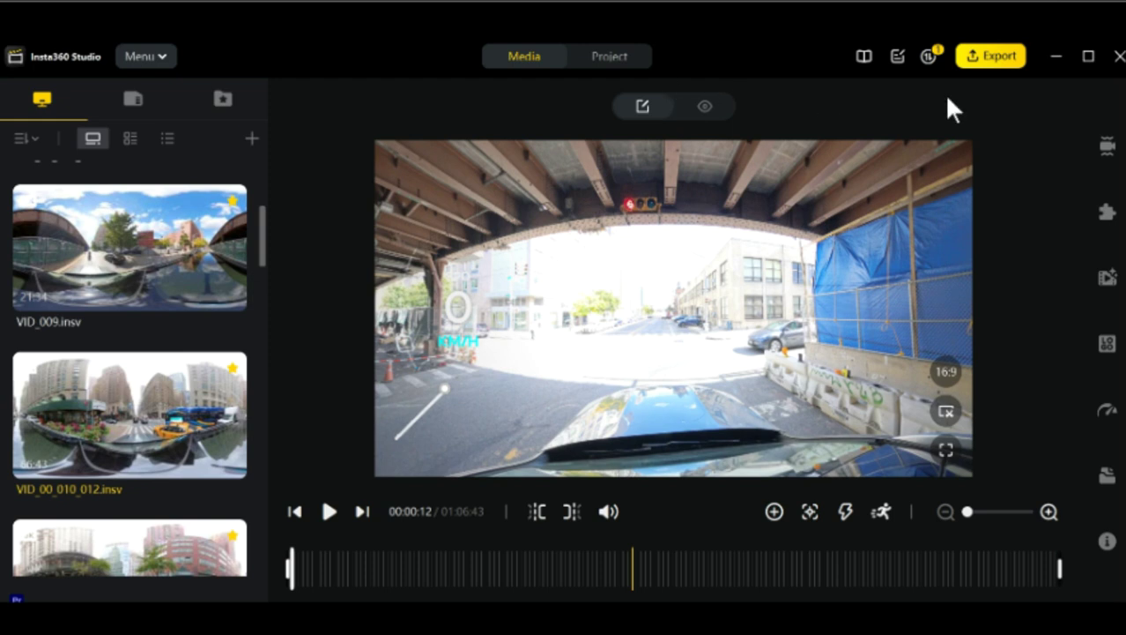
# Check the running export's progress in the Task Center queue
pyautogui.click(928, 58)
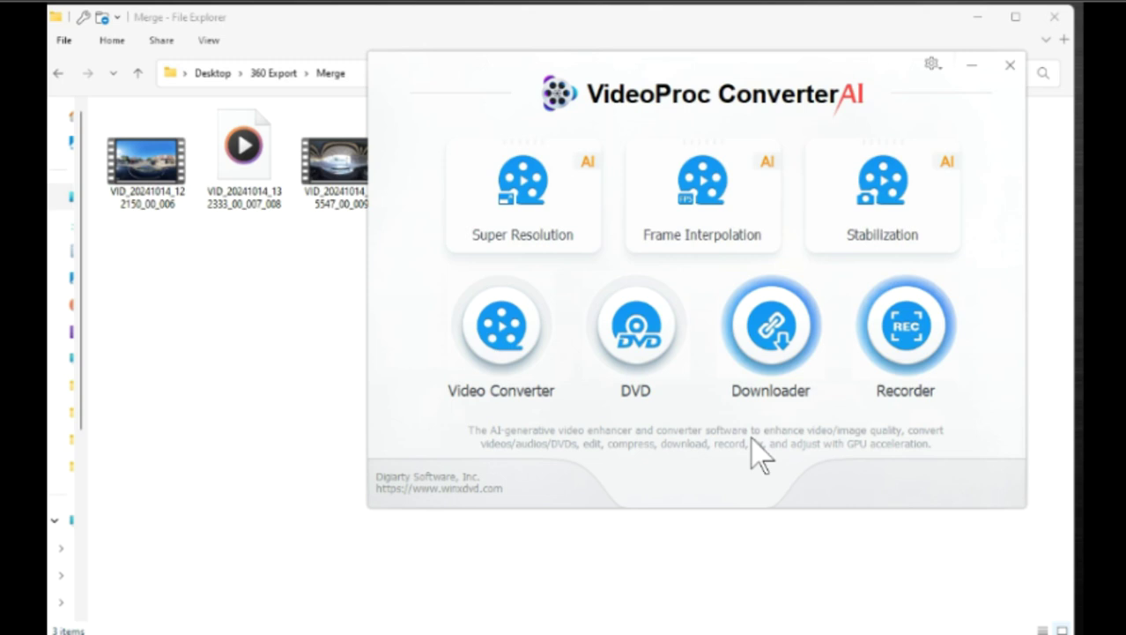
# Choose Video Converter on VideoProc Converter AI's start screen
pyautogui.click(504, 344)
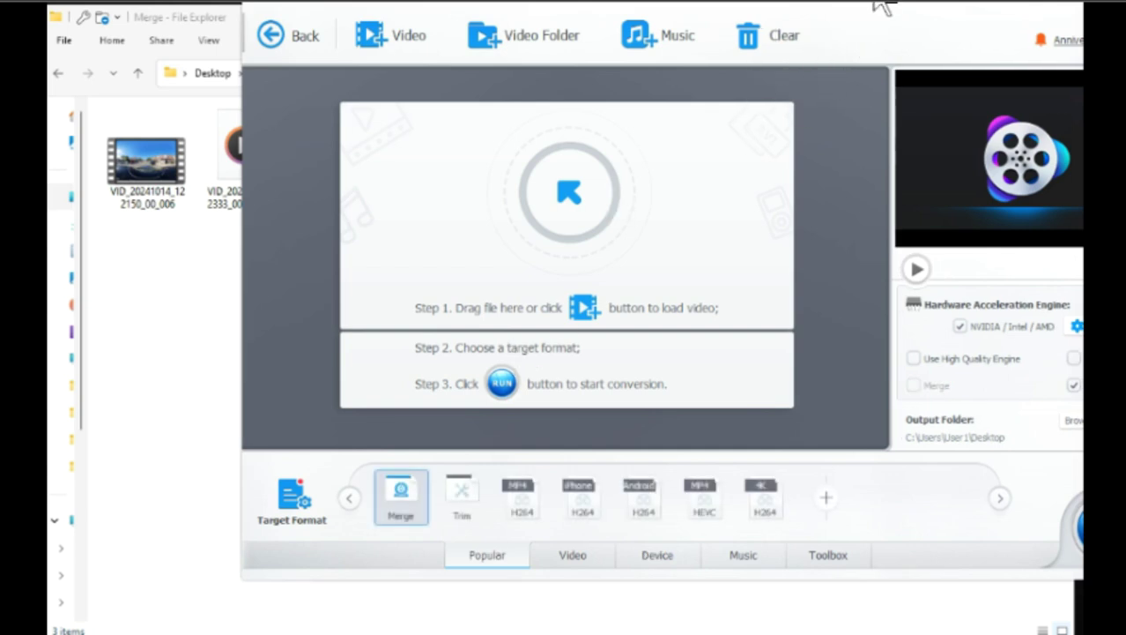
# Reposition the converter window, browse Toolbox then Popular formats, and place the Merge folder window beside it
pyautogui.moveTo(891, 6); pyautogui.dragTo(792, 34)
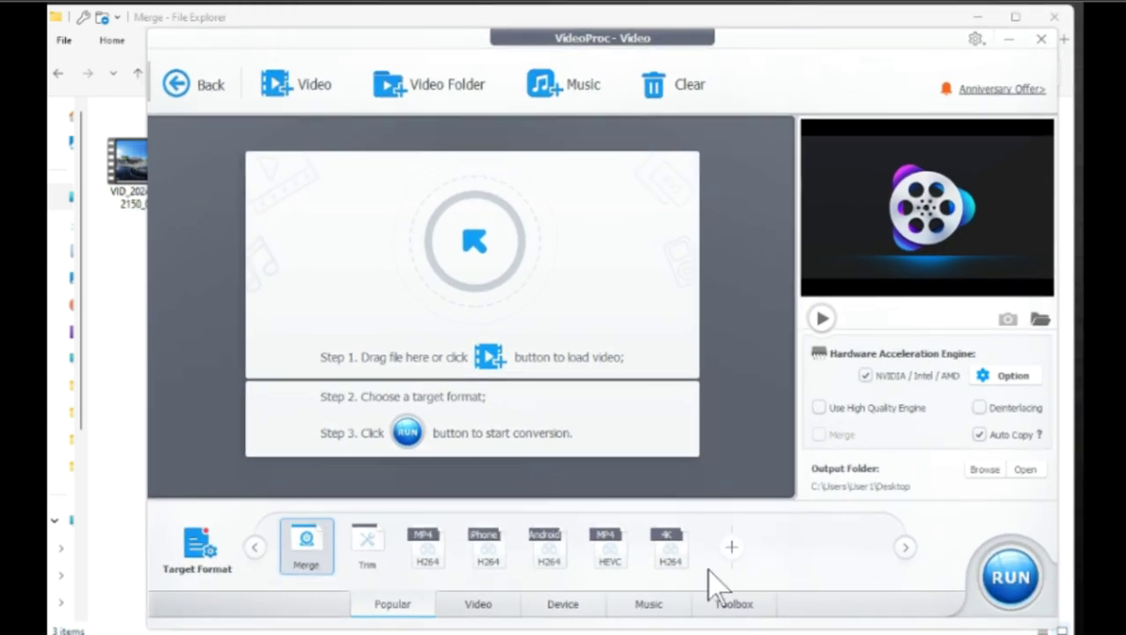
pyautogui.click(736, 604)
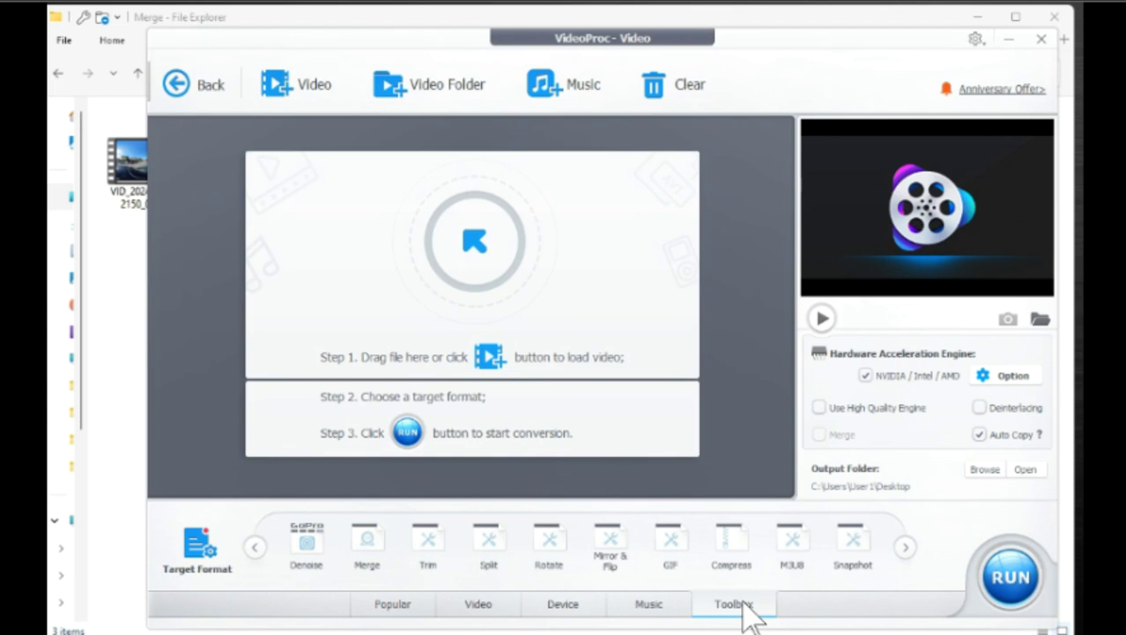
pyautogui.click(392, 607)
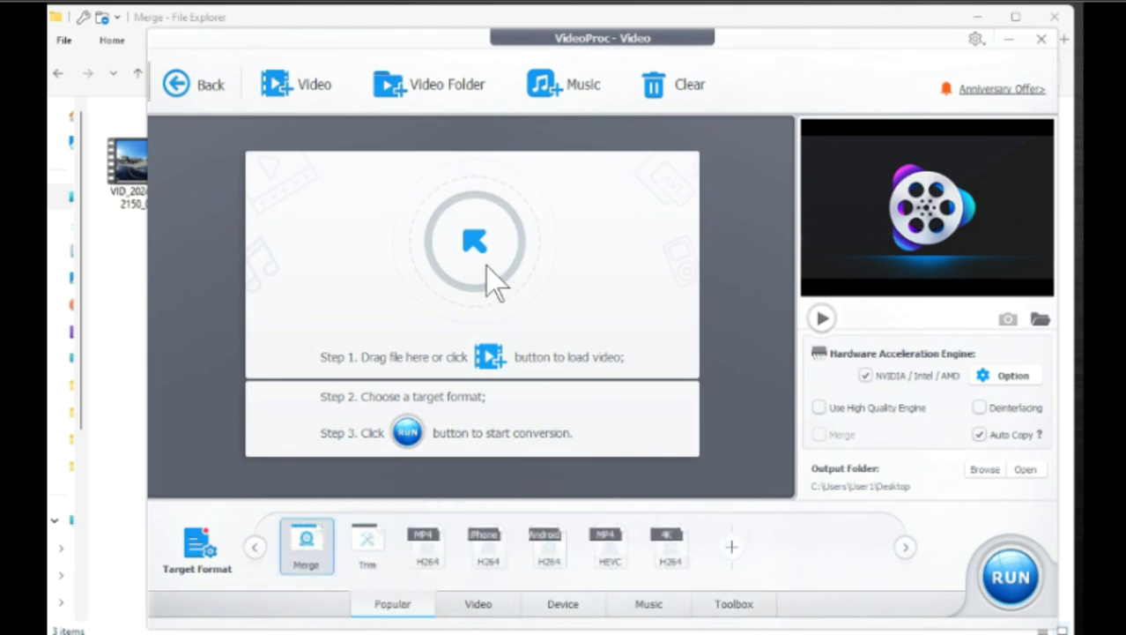
pyautogui.moveTo(728, 15); pyautogui.dragTo(1115, 24)
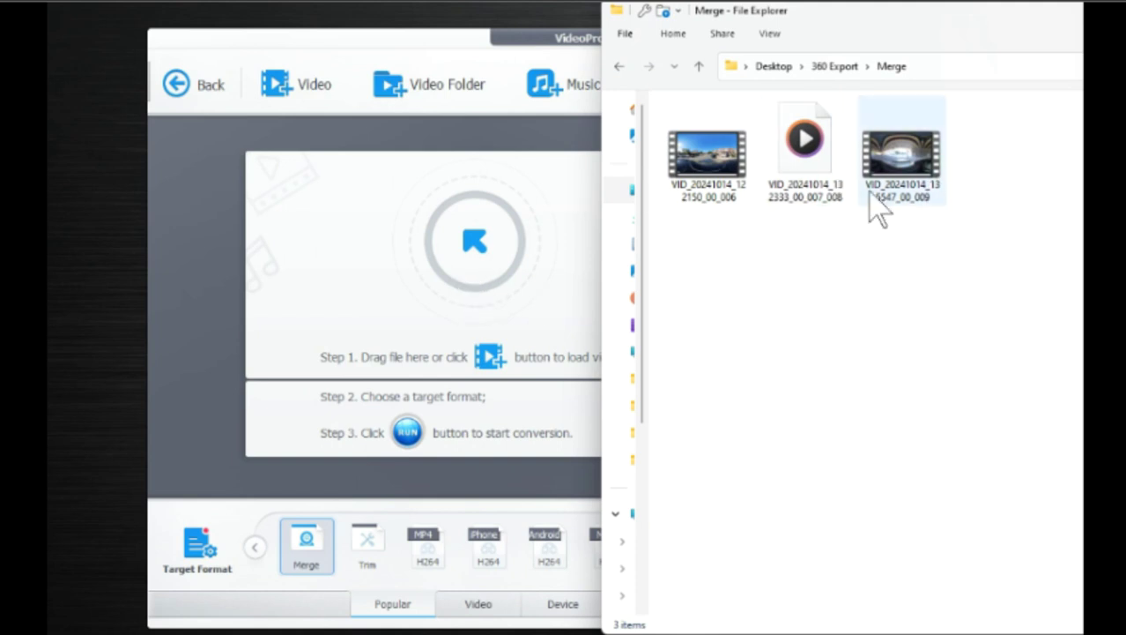
# Add VID_20241014_122150_00_006 and VID_20241014_135547_00_009 to the converter, then close the Merge folder window
pyautogui.moveTo(722, 198); pyautogui.dragTo(457, 231)
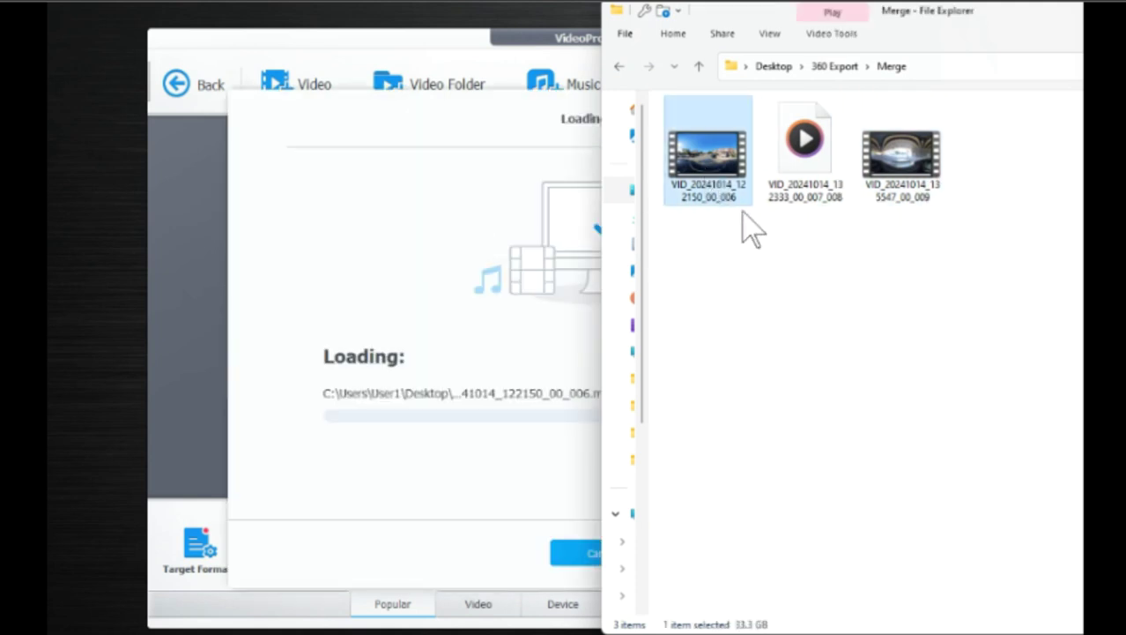
pyautogui.moveTo(898, 199); pyautogui.dragTo(476, 348)
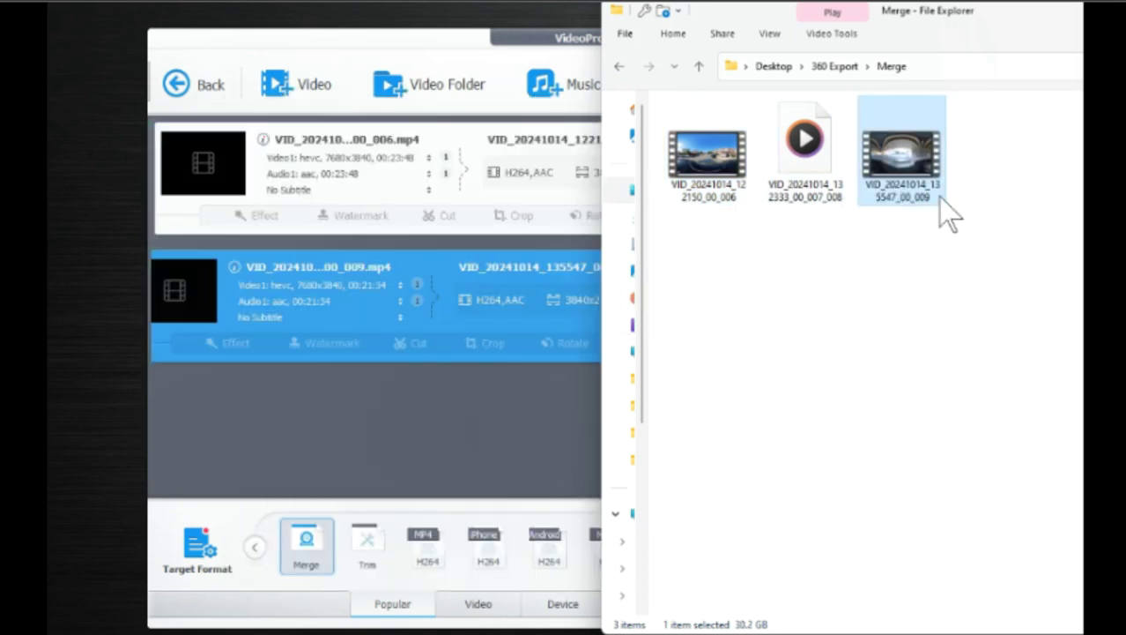
pyautogui.doubleClick(972, 26)
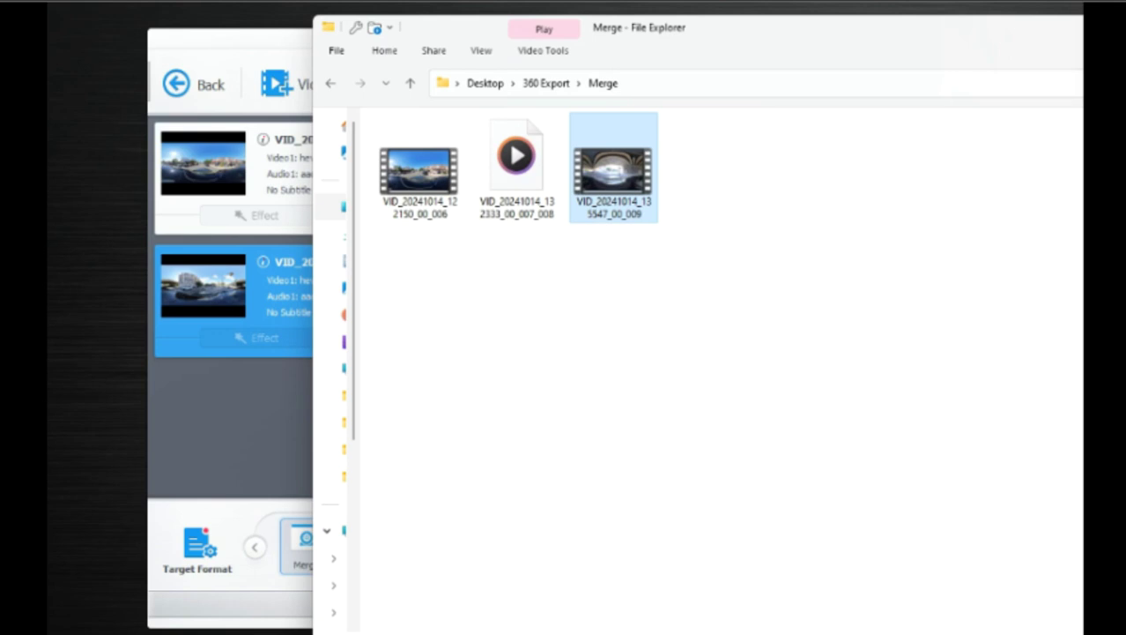
pyautogui.hotkey('alt', 'F4')
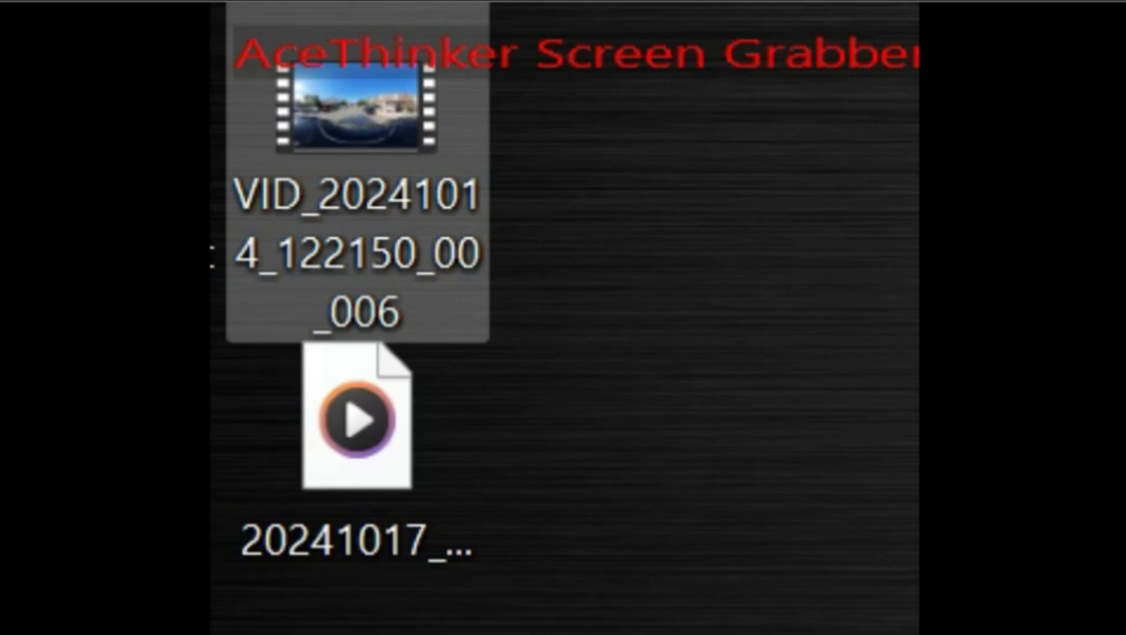
# Check the info of the converted VID_20241014_122150_00_006 video on the desktop
pyautogui.moveTo(438, 204)
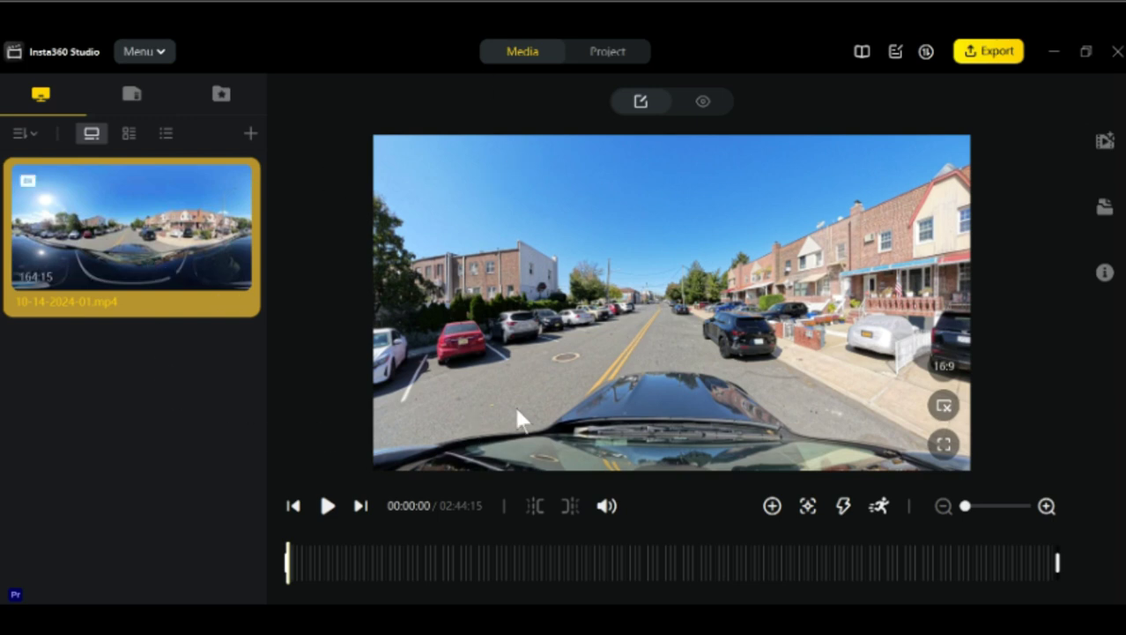
# Pan the 360 preview of 10-14-2024-01.mp4 around toward the row houses
pyautogui.moveTo(232, 283)
pyautogui.moveTo(679, 359); pyautogui.dragTo(628, 339)
pyautogui.moveTo(801, 322); pyautogui.dragTo(863, 322)
pyautogui.moveTo(534, 324); pyautogui.dragTo(342, 306)
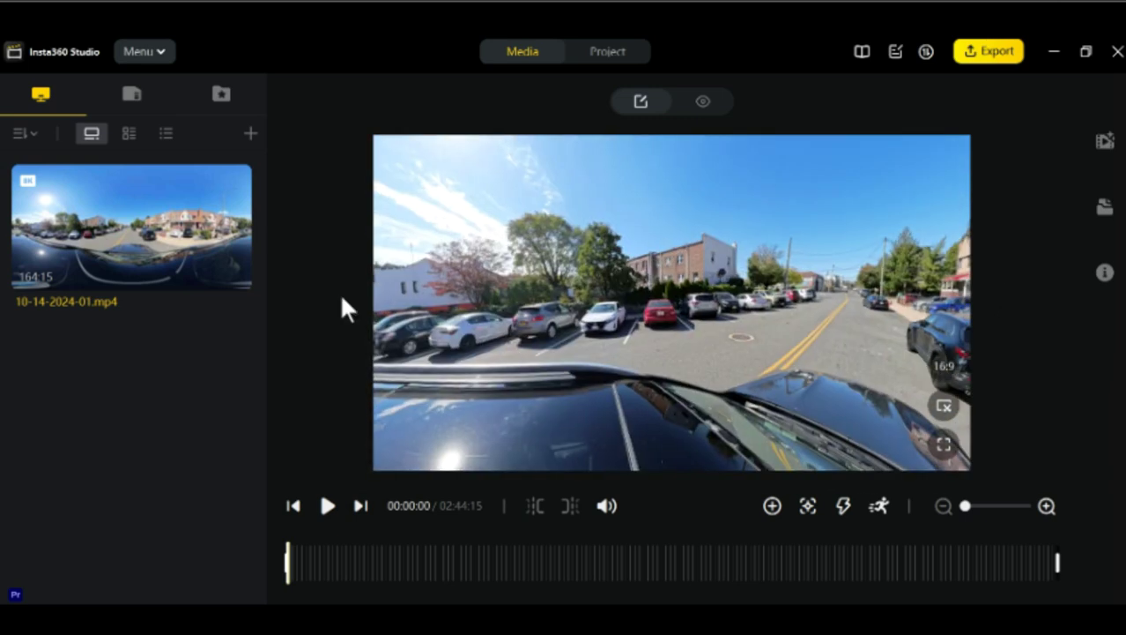
pyautogui.moveTo(727, 271); pyautogui.dragTo(273, 283)
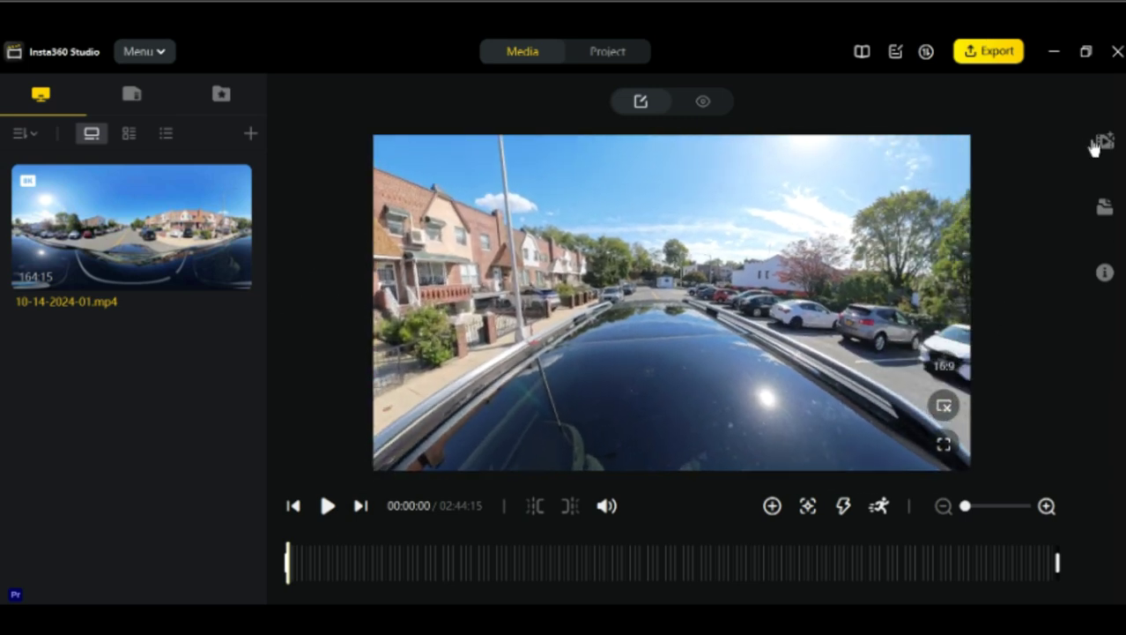
# In Media Processing, turn off Color Plus, Motion ND and Adjust for the clip
pyautogui.click(1102, 141)
pyautogui.click(1098, 211)
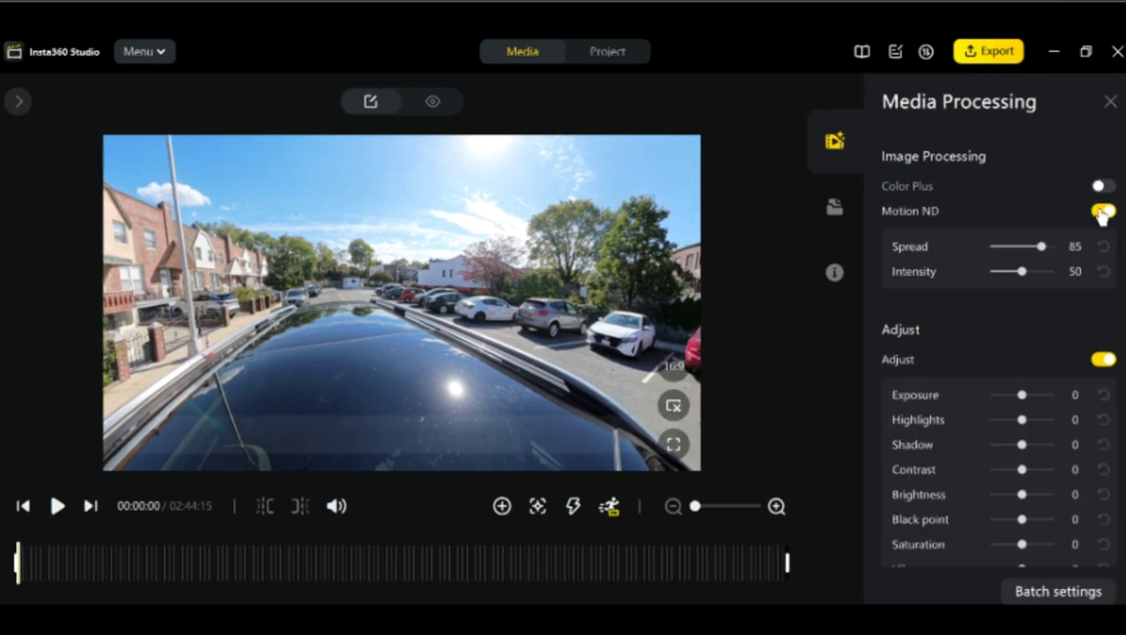
pyautogui.click(1106, 187)
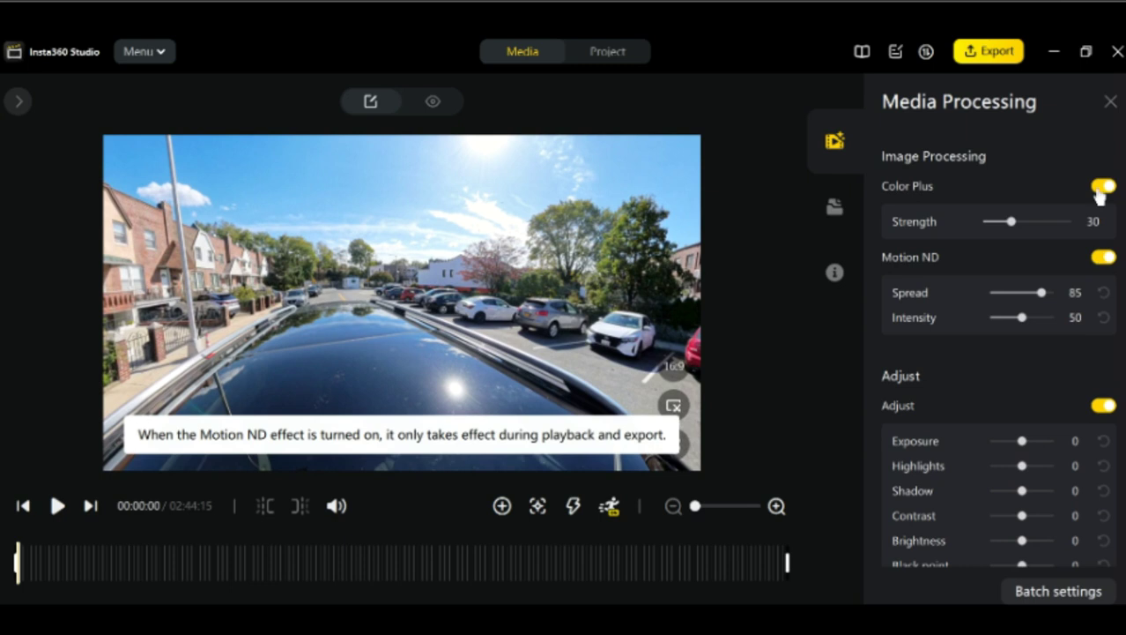
pyautogui.click(1102, 187)
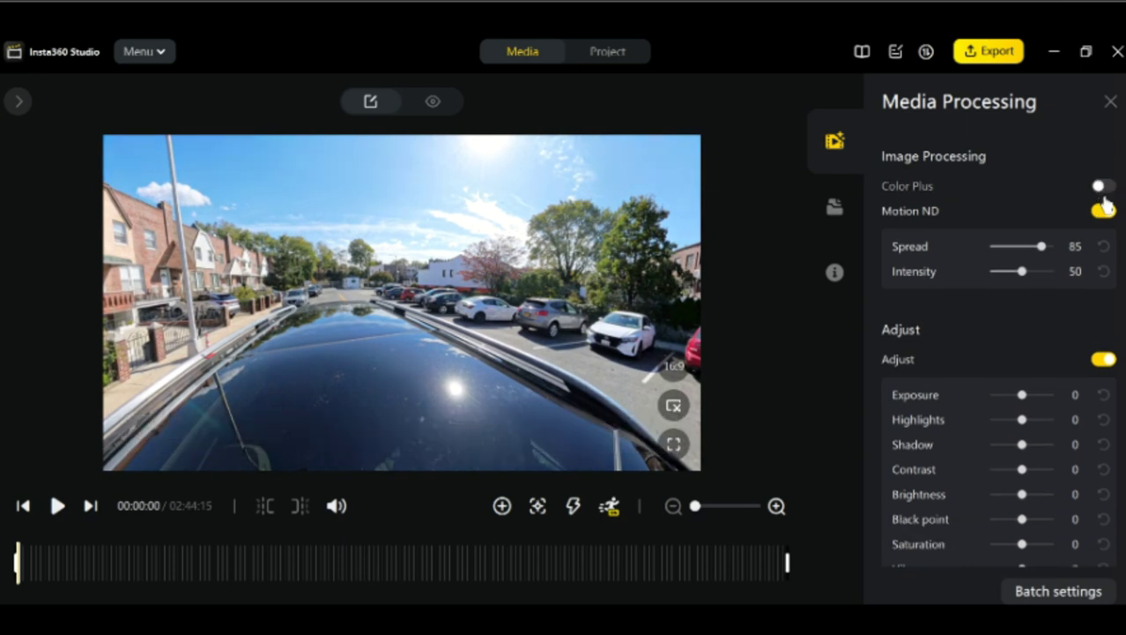
pyautogui.click(1101, 212)
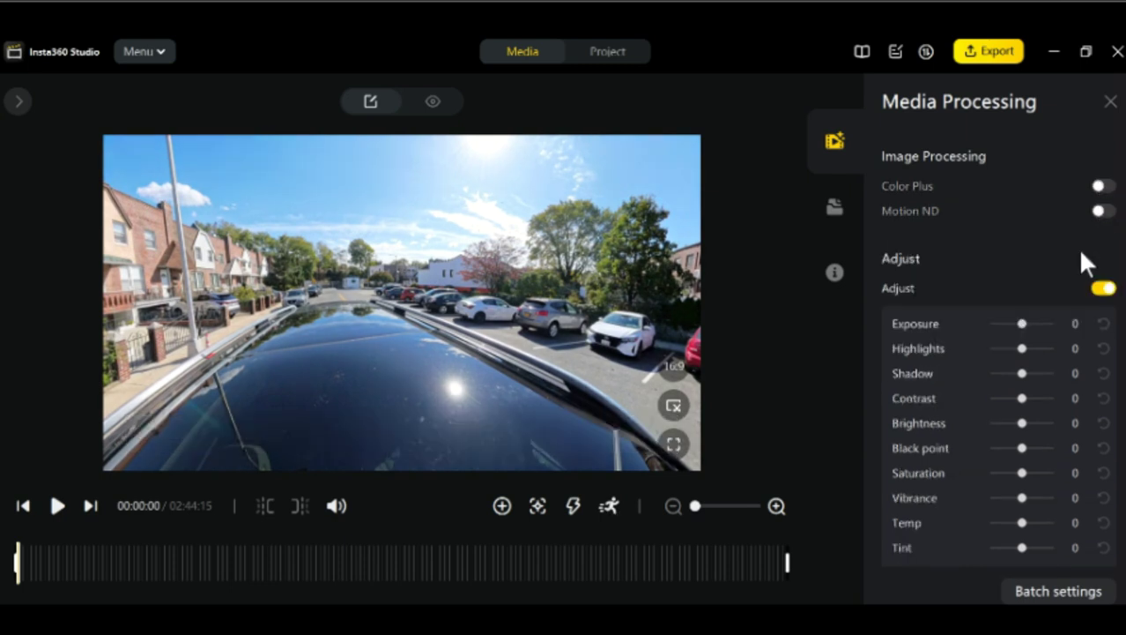
pyautogui.click(1099, 290)
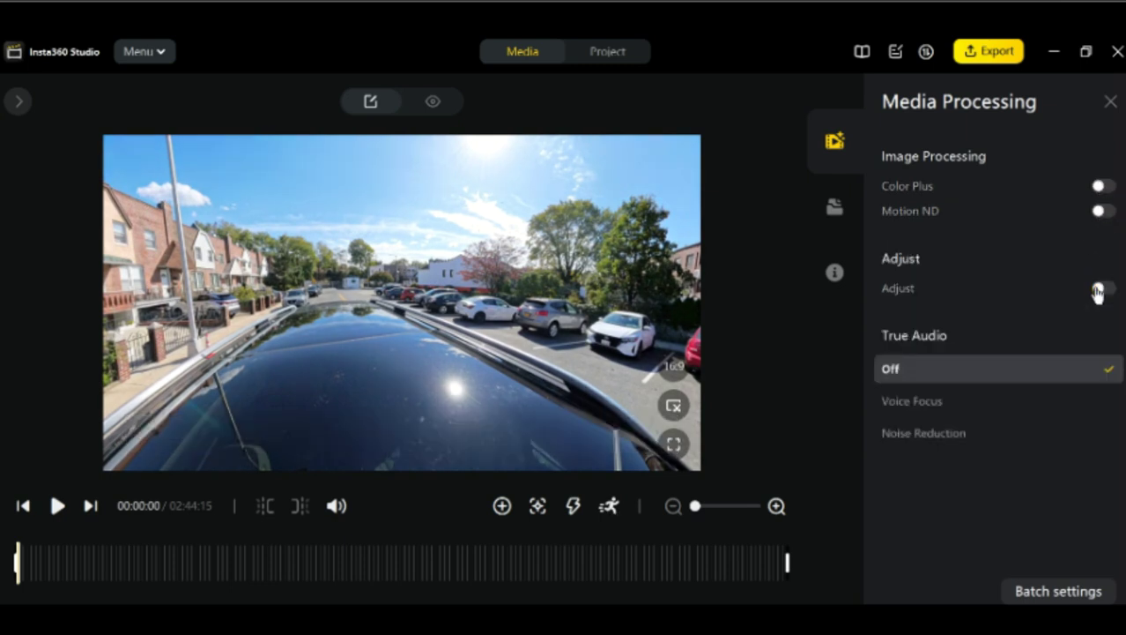
# Review Clip Management and the clip's File Properties, then return to the media library
pyautogui.click(836, 210)
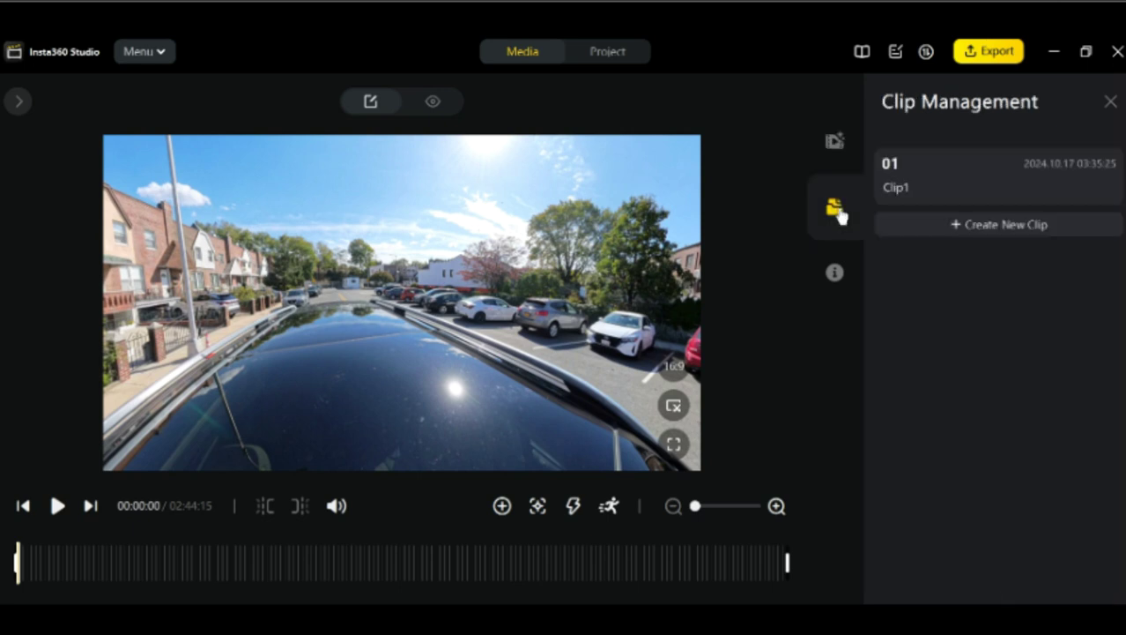
pyautogui.click(1111, 103)
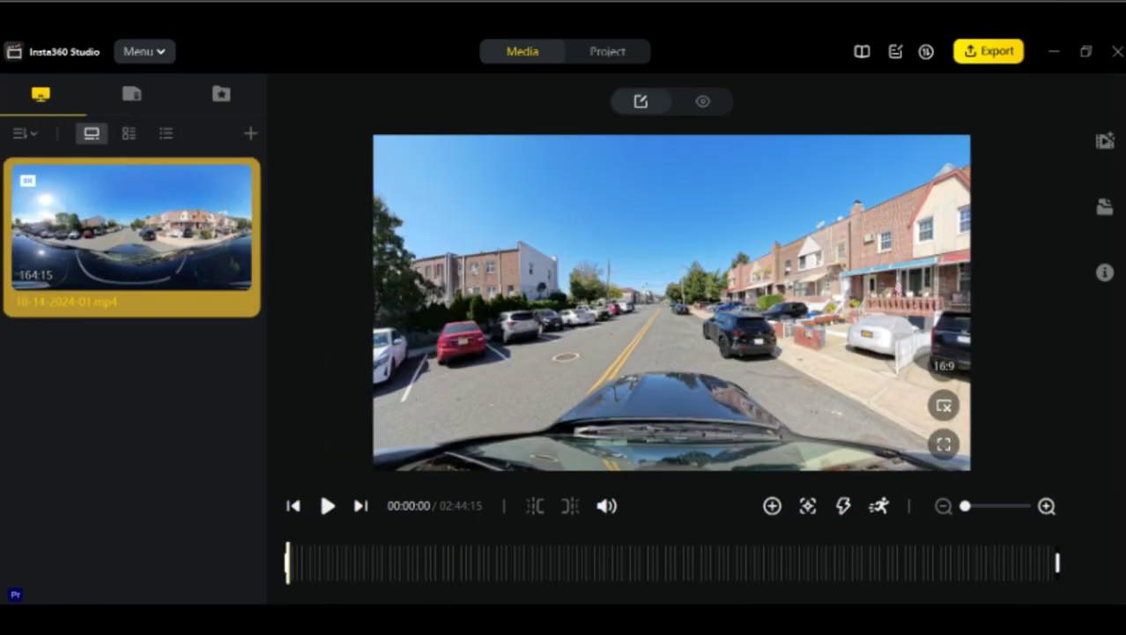
pyautogui.click(1107, 148)
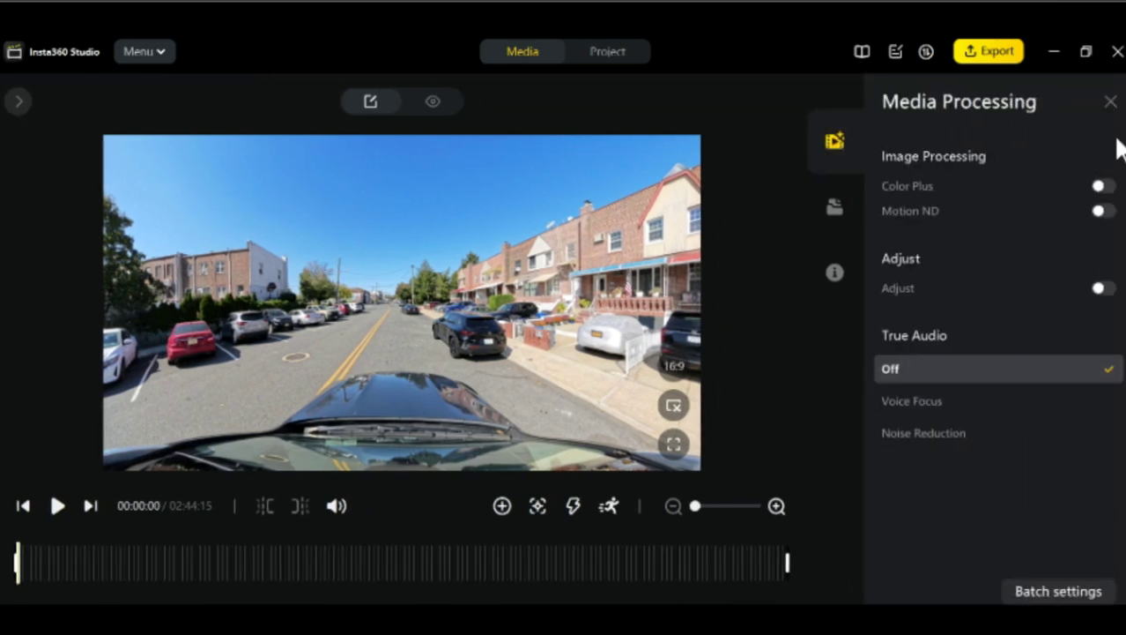
pyautogui.click(1110, 102)
pyautogui.click(1099, 206)
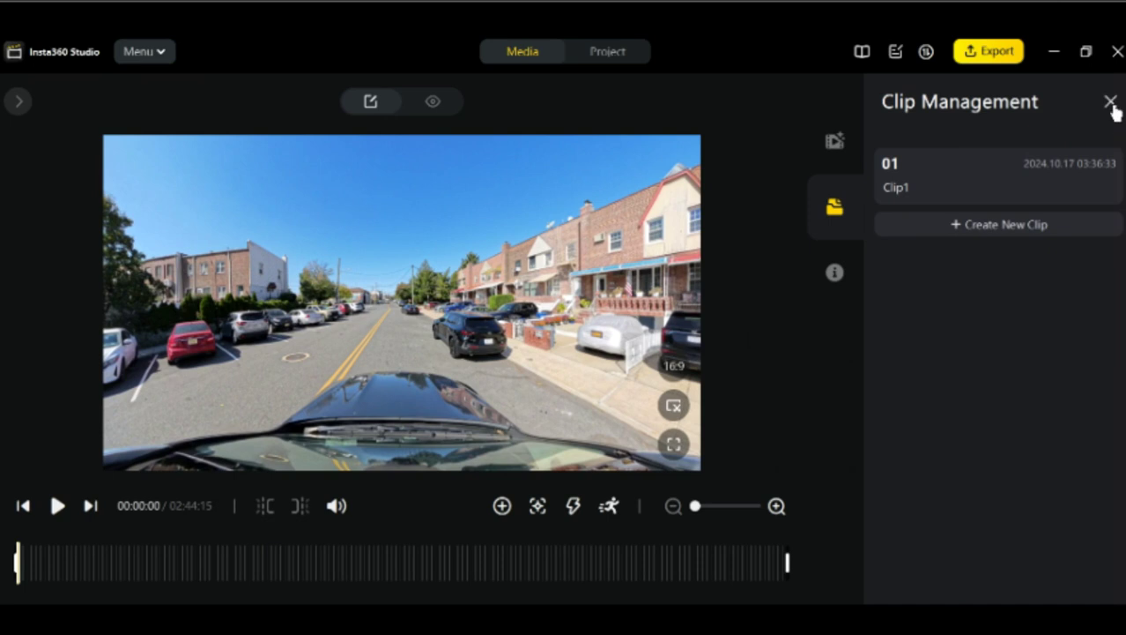
pyautogui.click(1111, 102)
pyautogui.click(1110, 280)
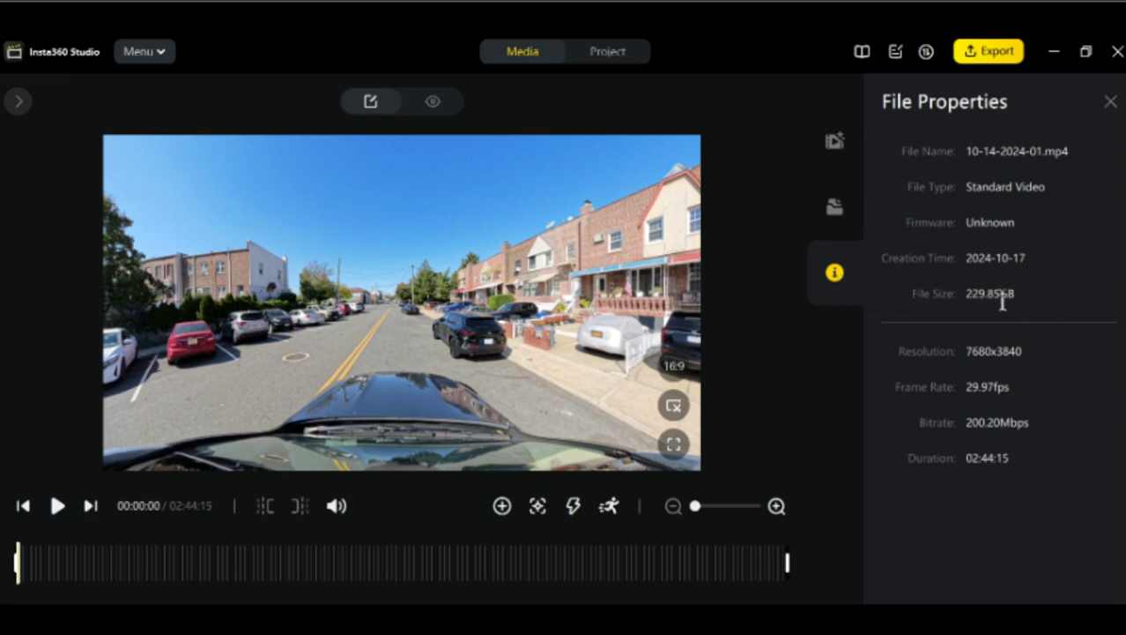
pyautogui.click(834, 272)
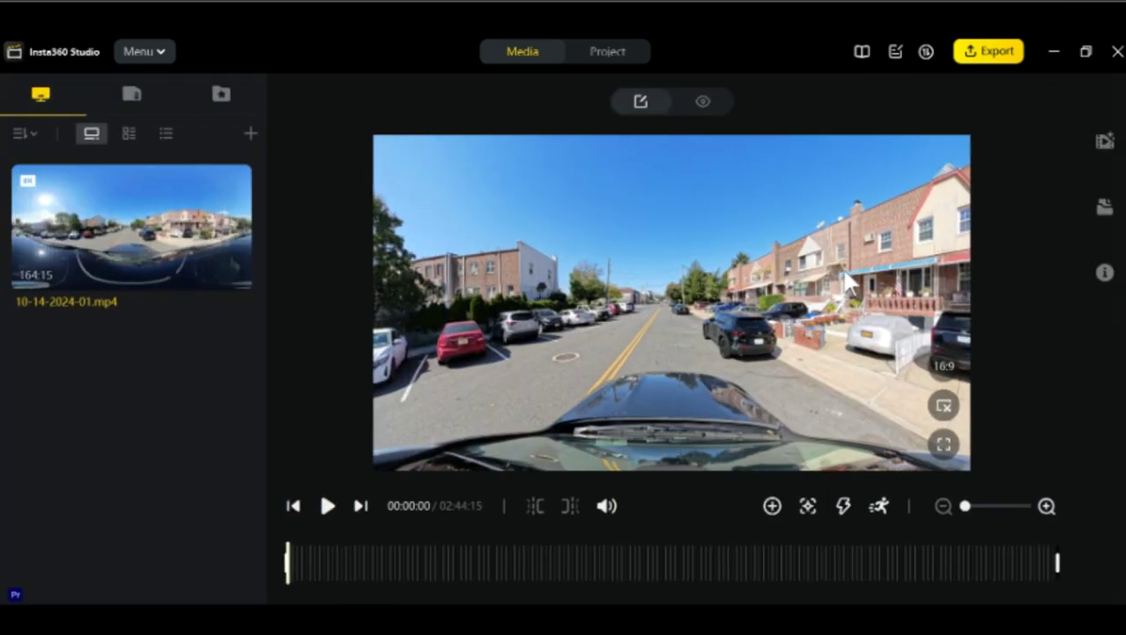
# Start an export of 10-14-2024-01.mp4 as 360 Video with the H.265 preset and add it to the queue
pyautogui.rightClick(181, 208)
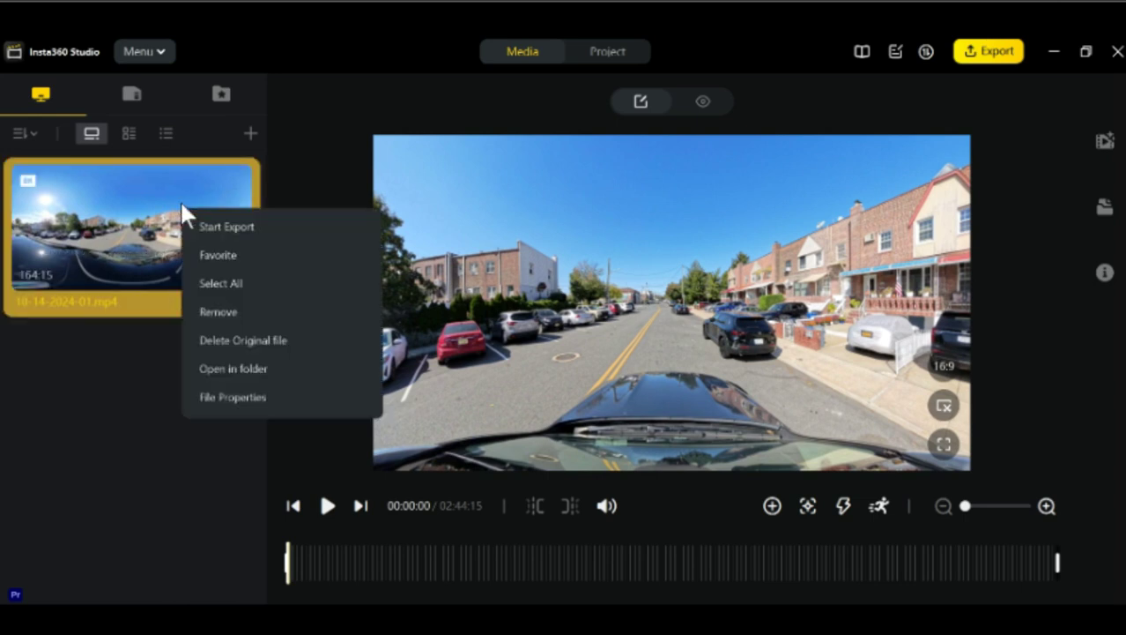
pyautogui.click(231, 226)
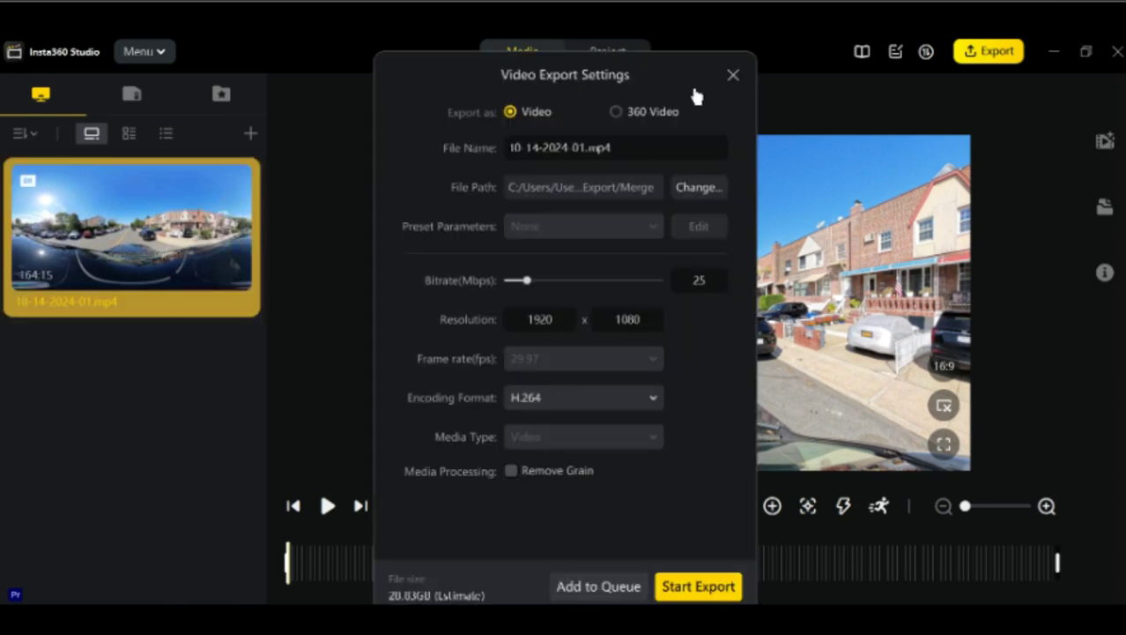
pyautogui.click(629, 118)
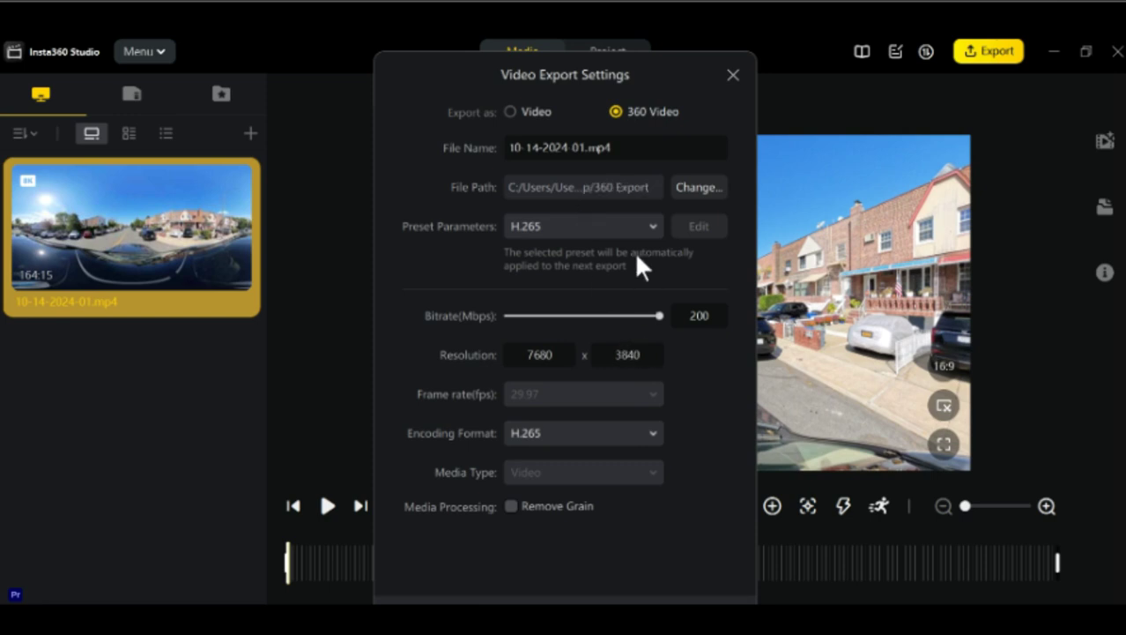
pyautogui.click(653, 226)
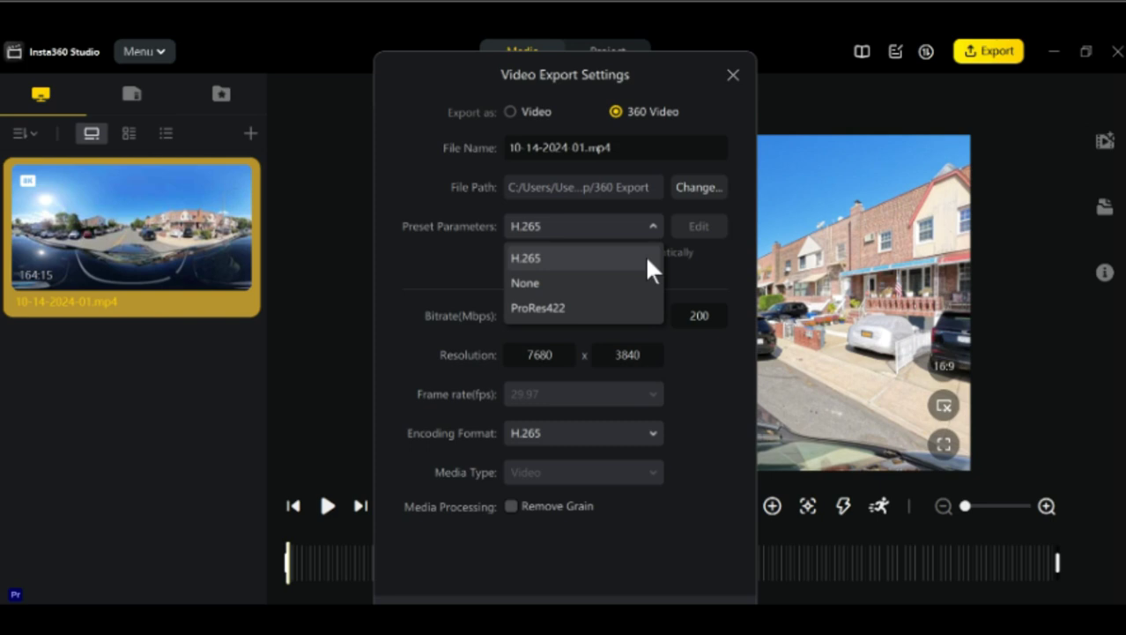
pyautogui.click(653, 229)
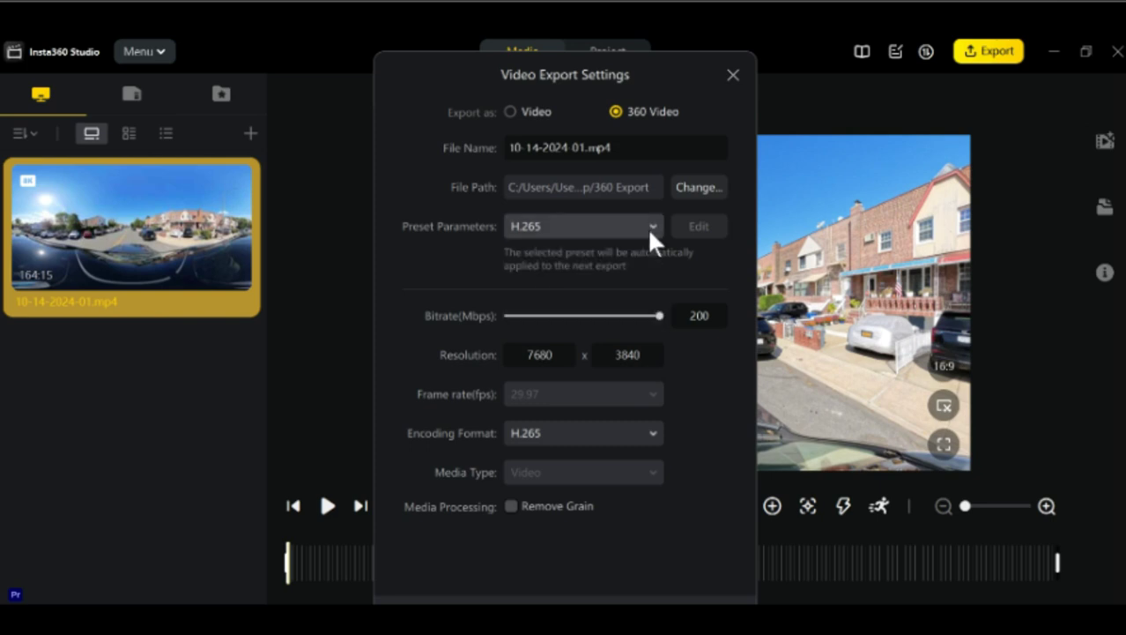
pyautogui.click(649, 231)
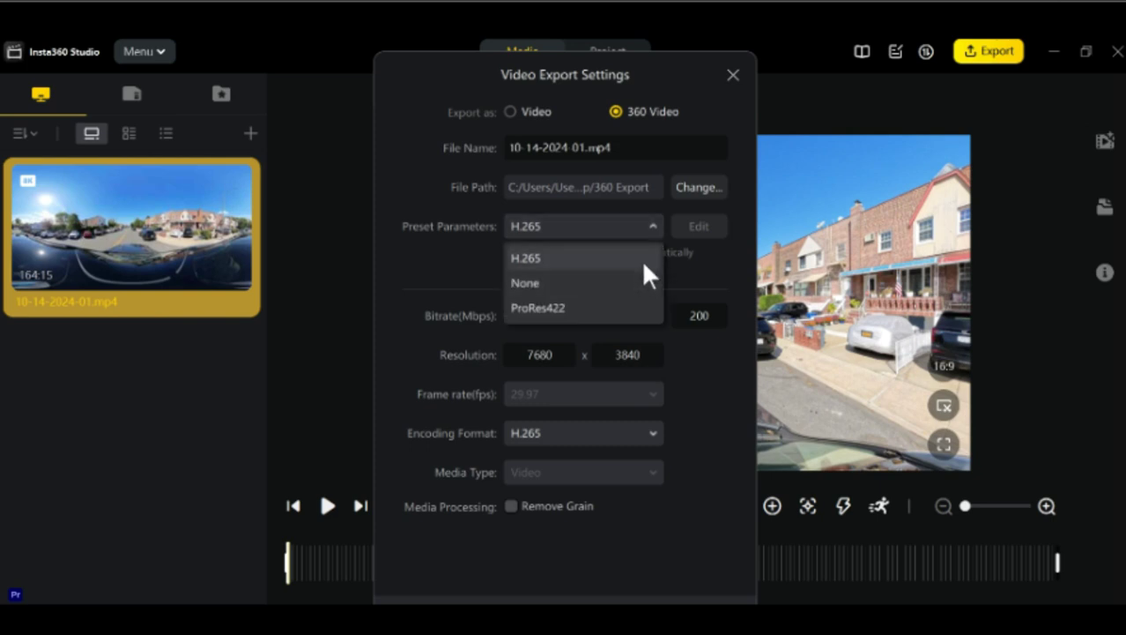
pyautogui.click(643, 262)
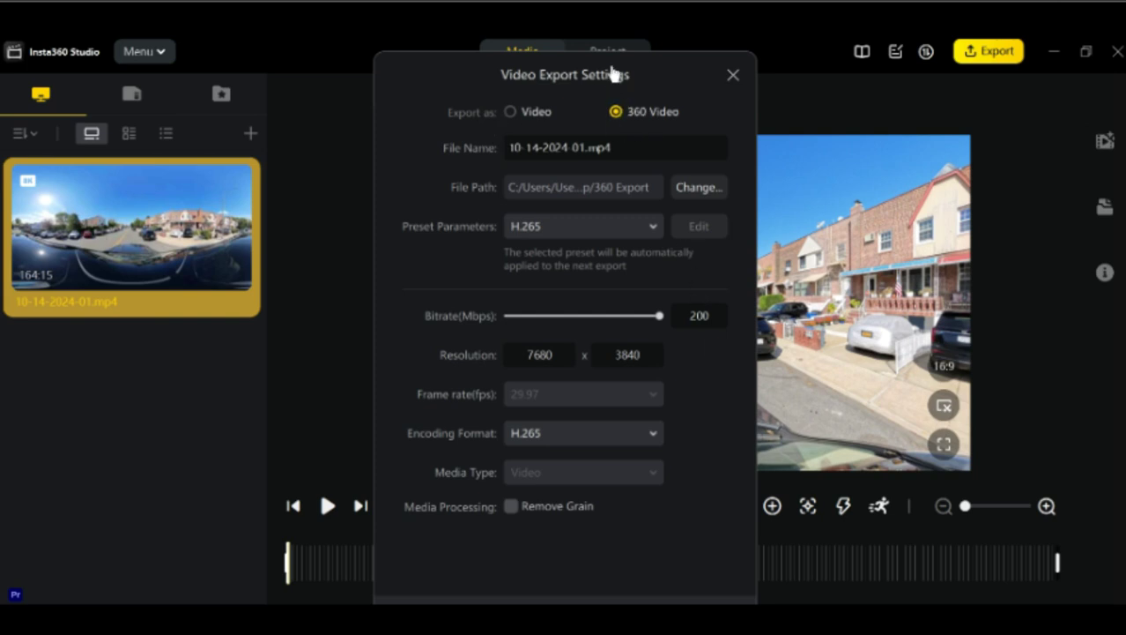
pyautogui.moveTo(611, 75); pyautogui.dragTo(614, 32)
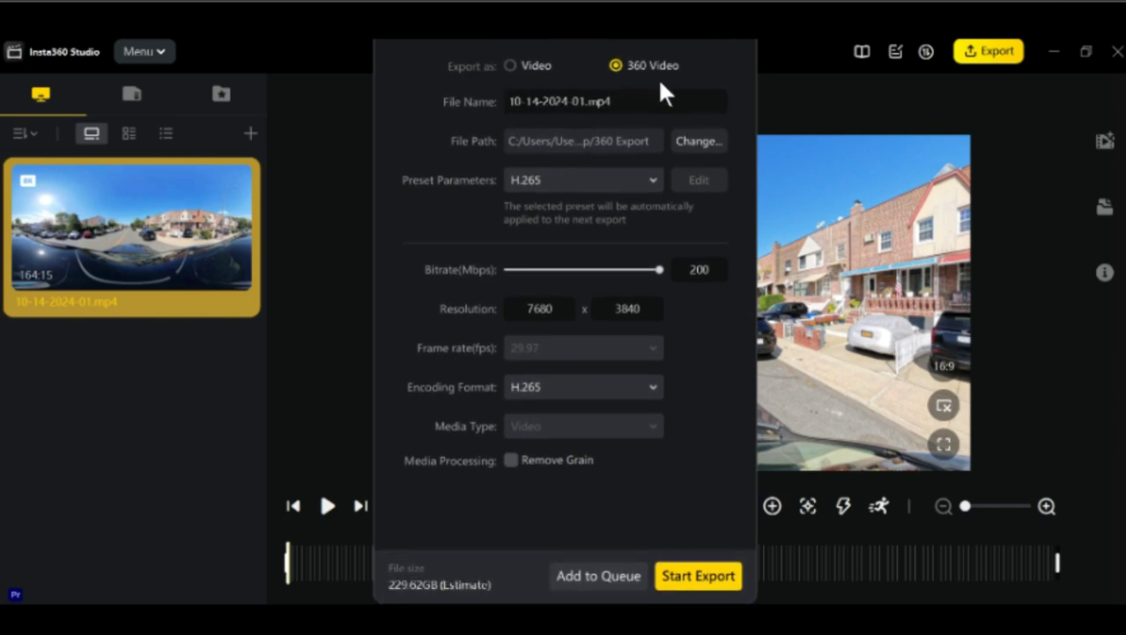
pyautogui.click(627, 579)
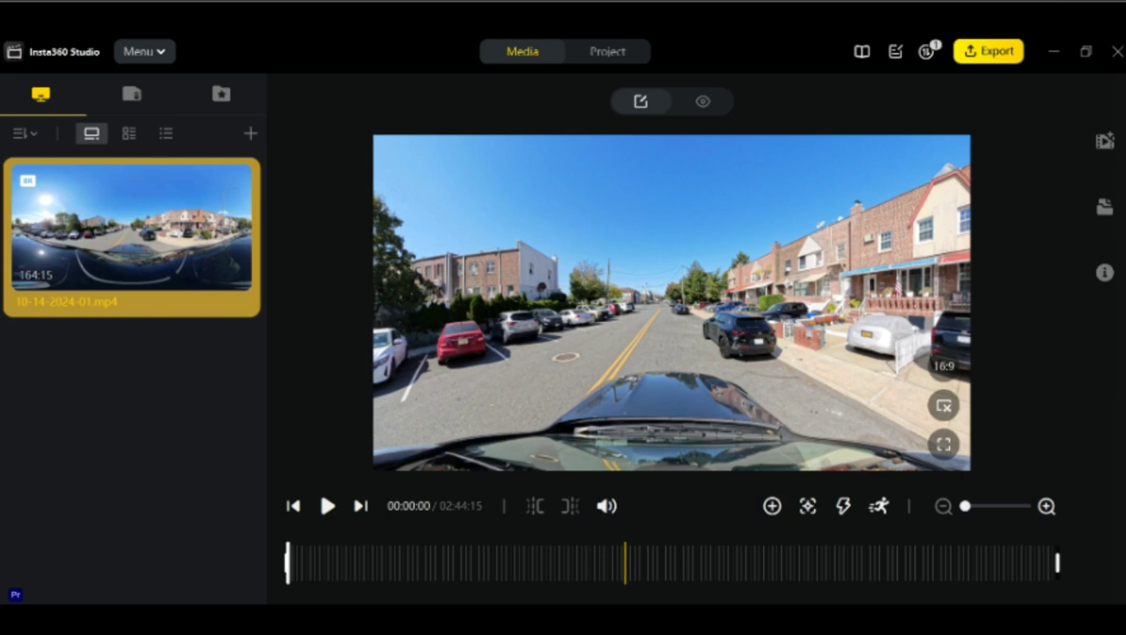
# Start the queued 10-14-2024-01.mp4 export from Task Center so it begins at 0%
pyautogui.click(926, 51)
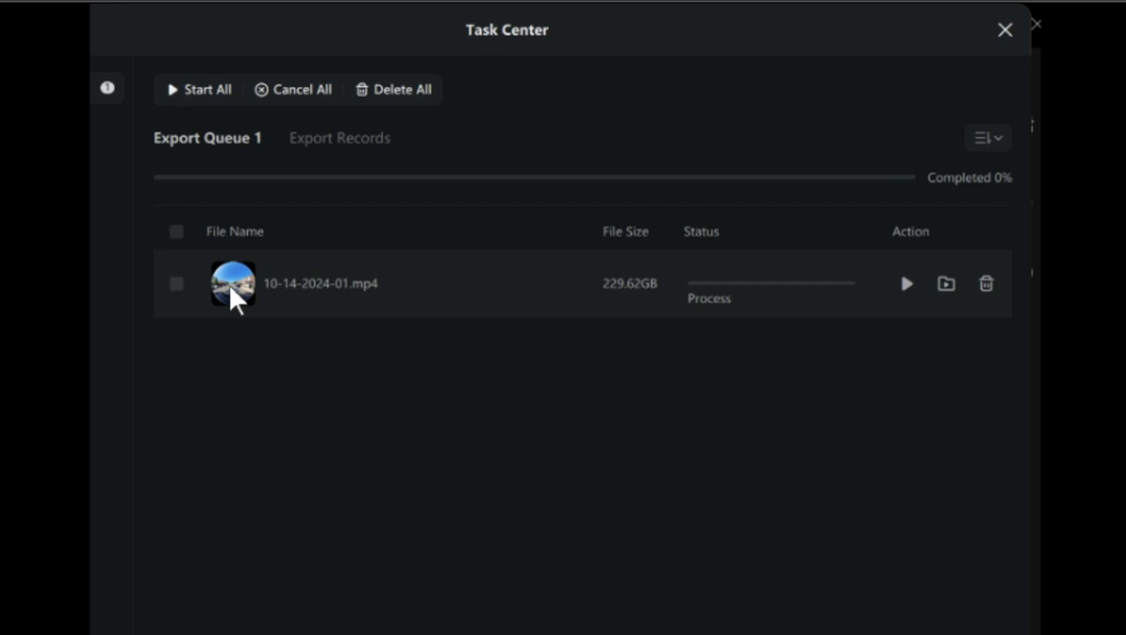
pyautogui.click(180, 281)
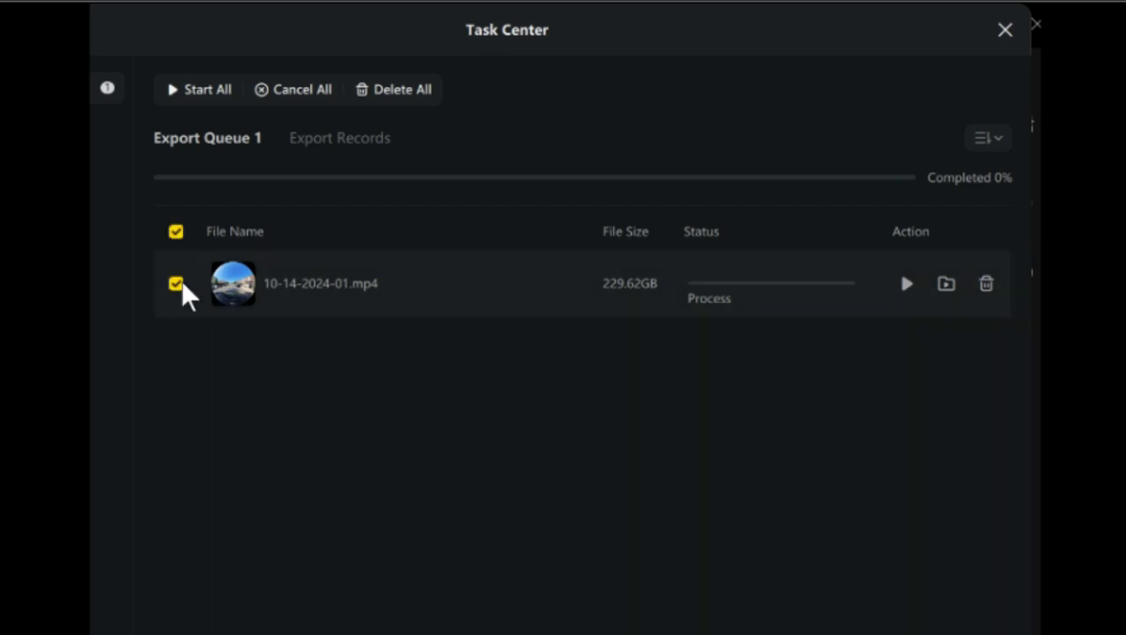
pyautogui.click(910, 282)
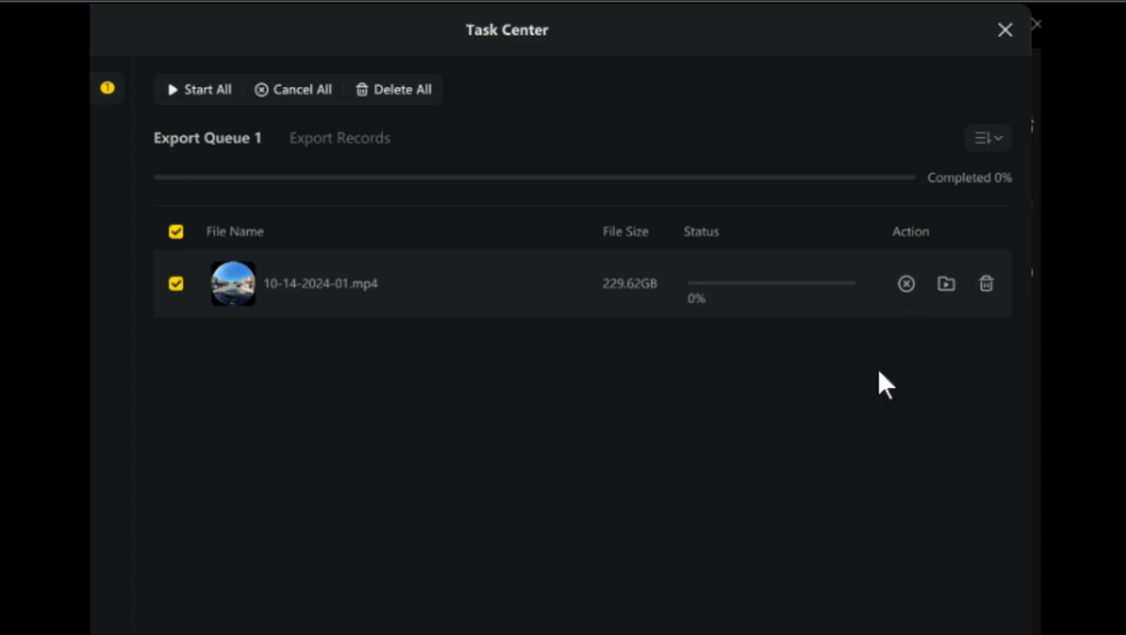